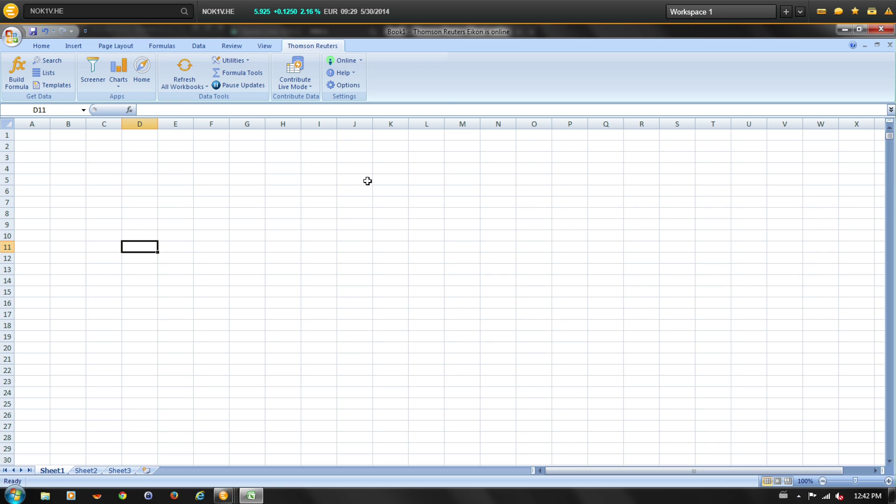
- Quick-search microsoft, apple and nokia to insert MSFT.O, AAPL.O and NOK1V.HE into D11:D13, then open full search
left_click(47, 60)
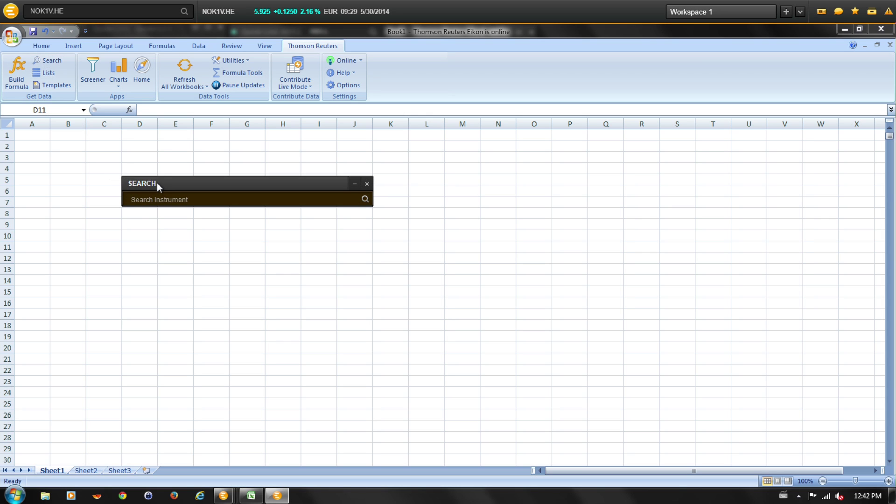
type("microso")
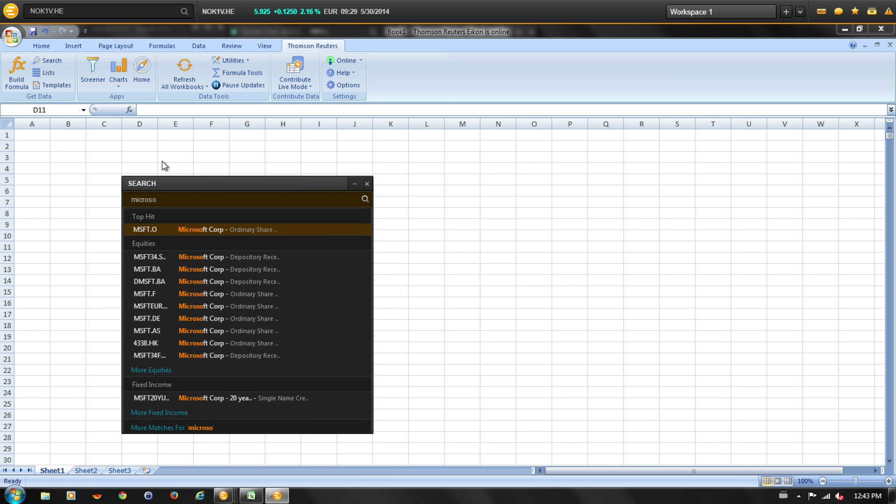
left_click(187, 229)
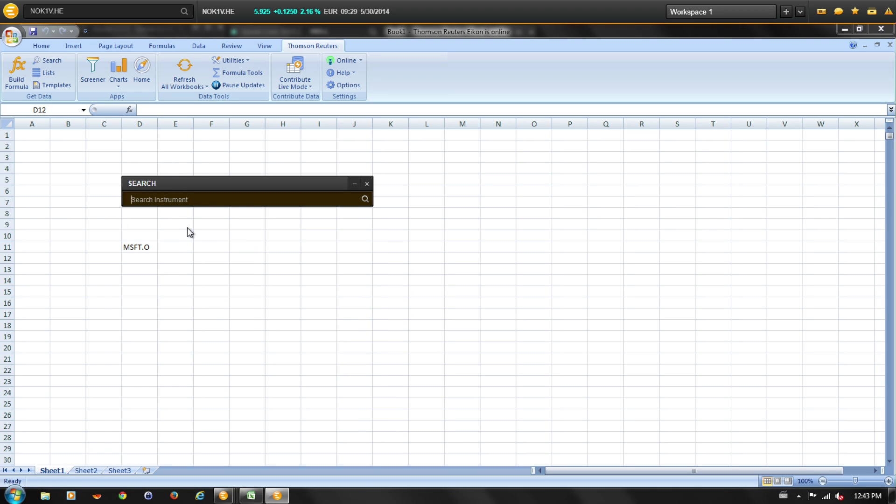
type("apple")
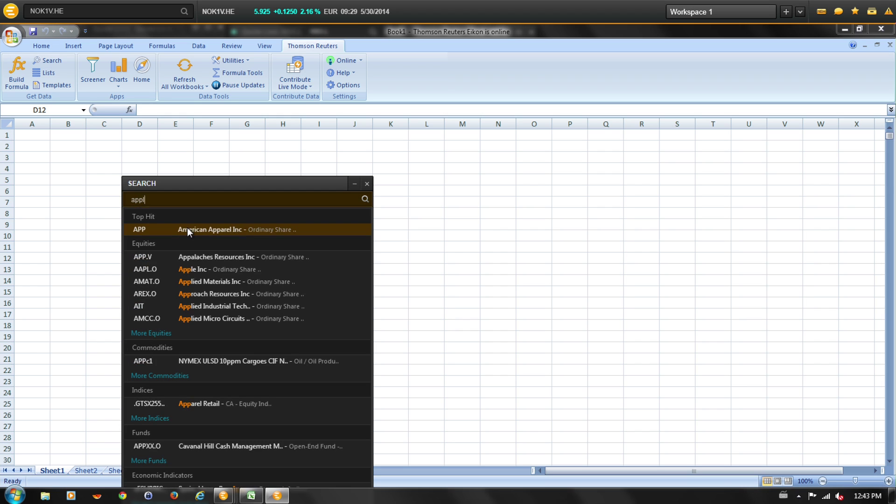
left_click(188, 230)
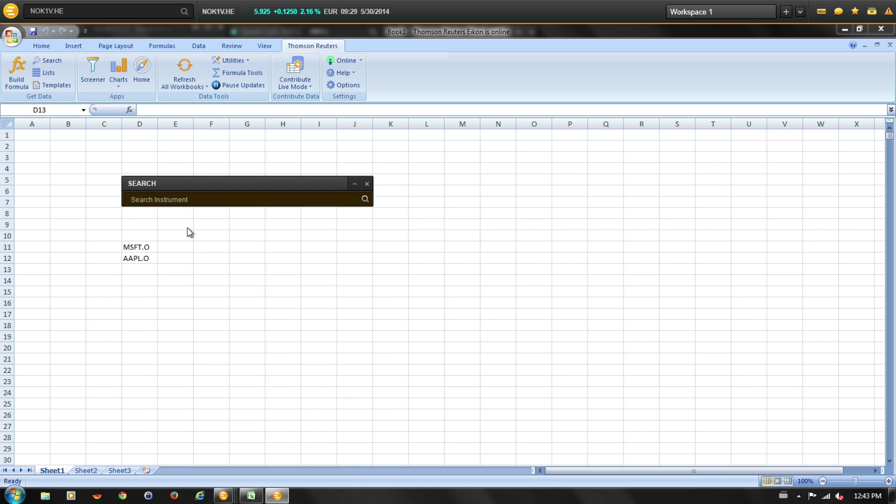
type("nokia")
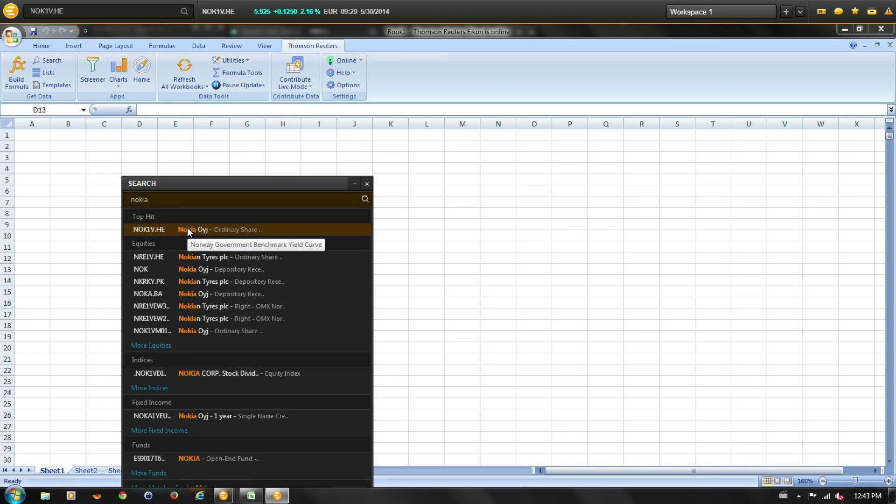
left_click(190, 231)
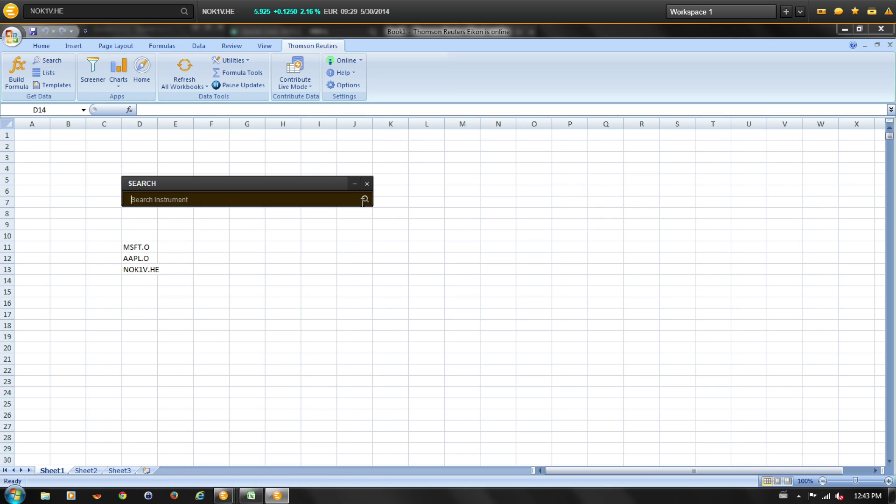
left_click(366, 201)
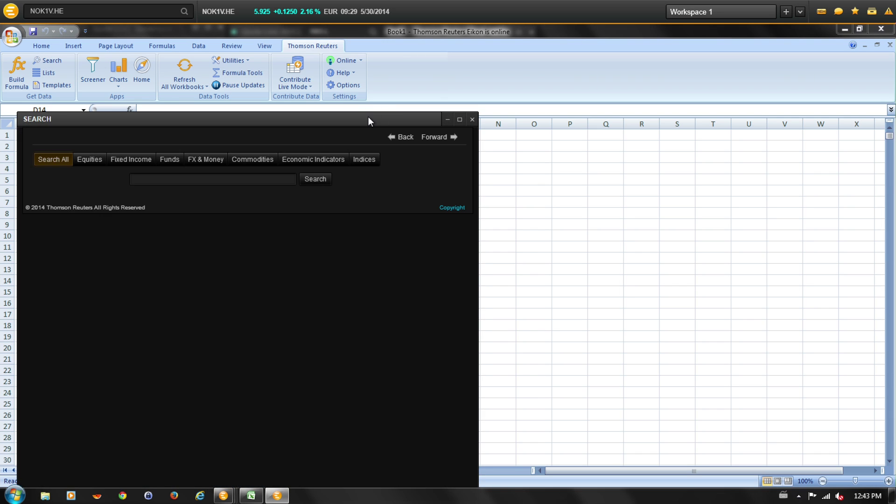
- Move the Search window off column D and switch it to the Equities criteria form
left_click_drag(368, 117, 542, 61)
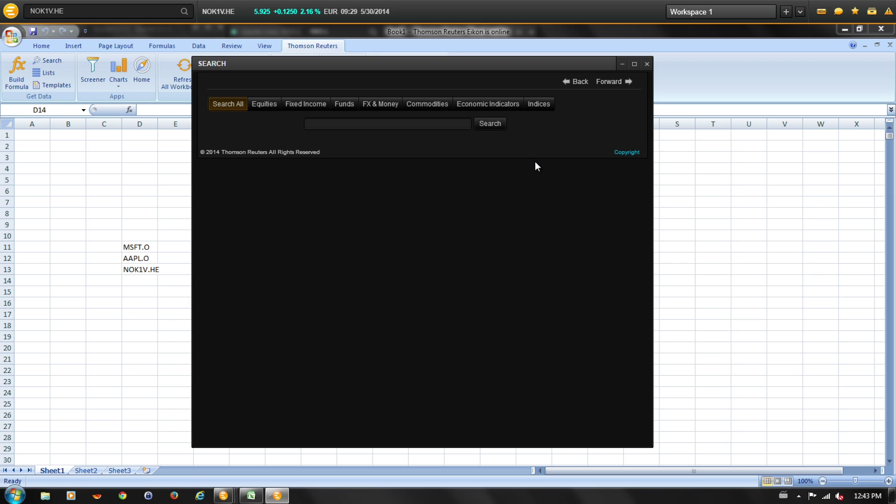
mouse_move(305, 105)
left_click(264, 104)
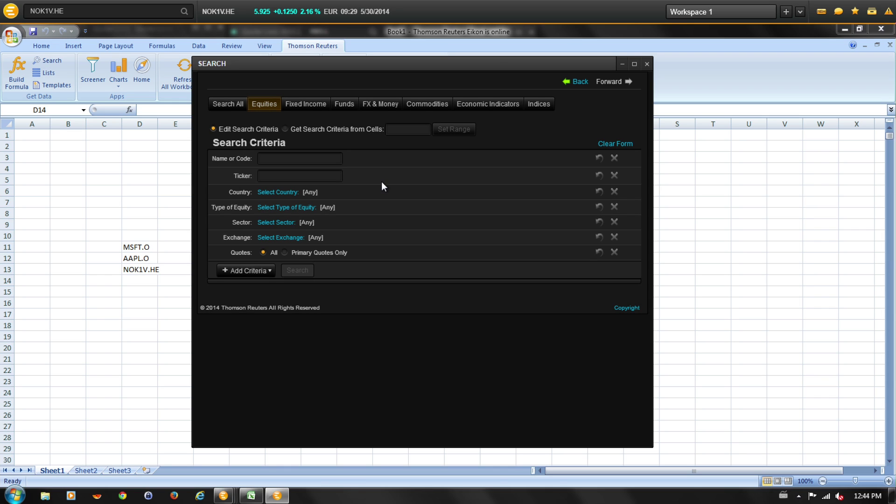
left_click(269, 272)
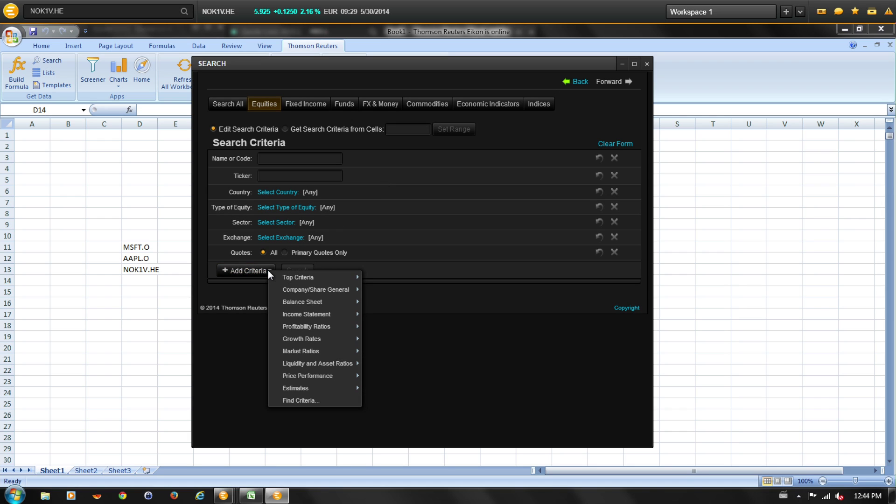
- Add a Market Capitalisation (USD) criterion set to greater than 100 m
mouse_move(299, 278)
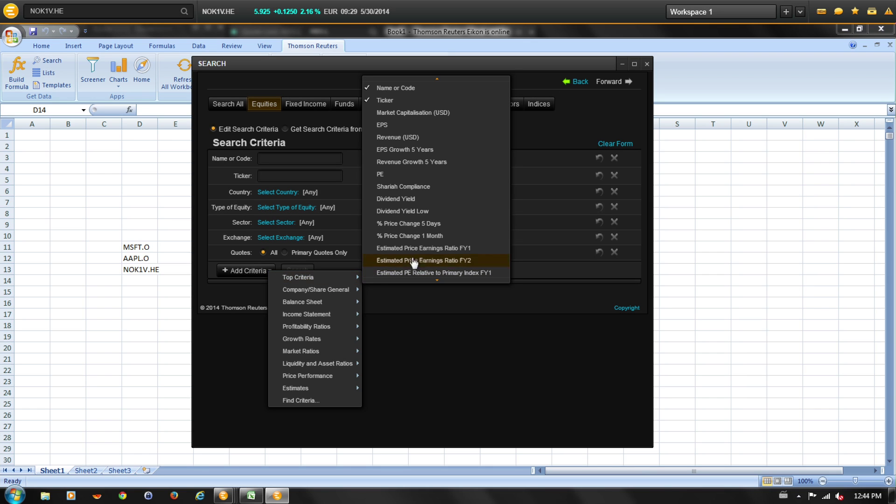
left_click(431, 113)
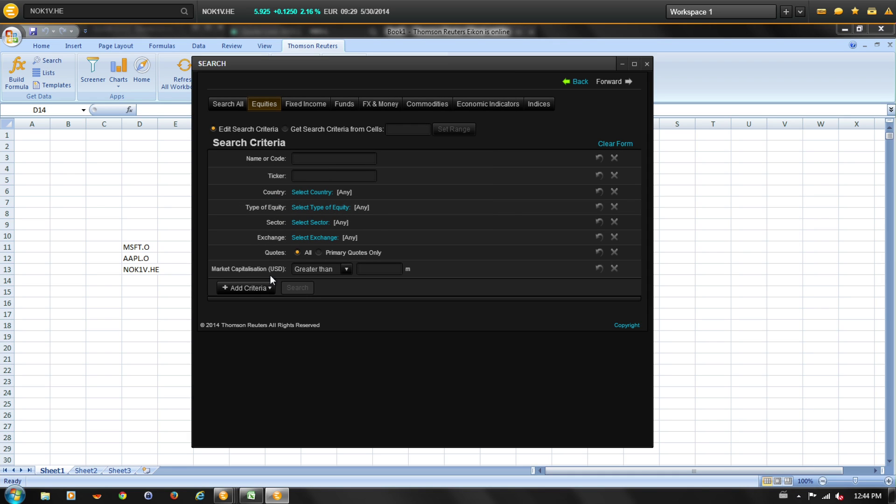
left_click(367, 269)
type("100")
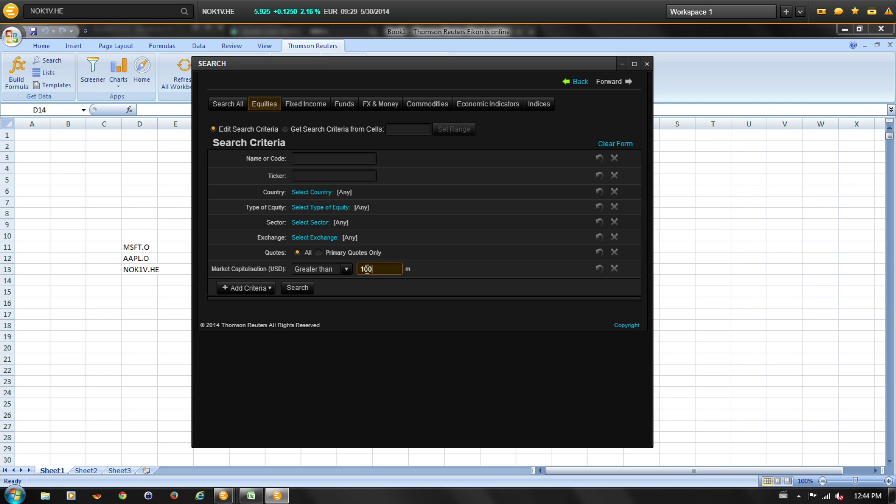
- Limit the Exchange criterion to New York Stock Exchange
left_click(327, 237)
left_click(357, 160)
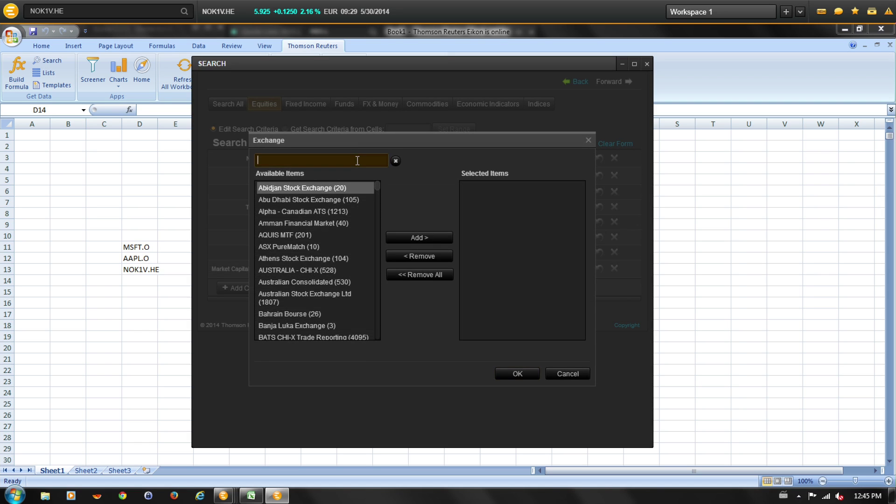
type("new ")
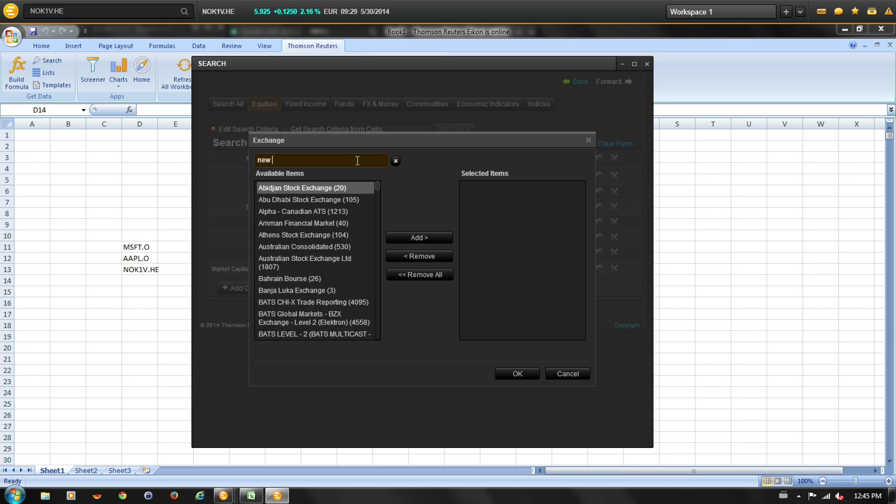
type("york")
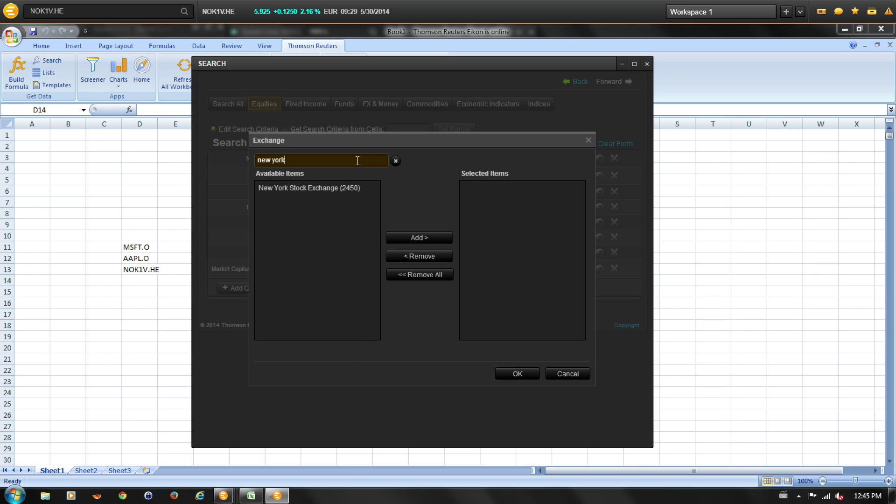
left_click(320, 188)
left_click(419, 240)
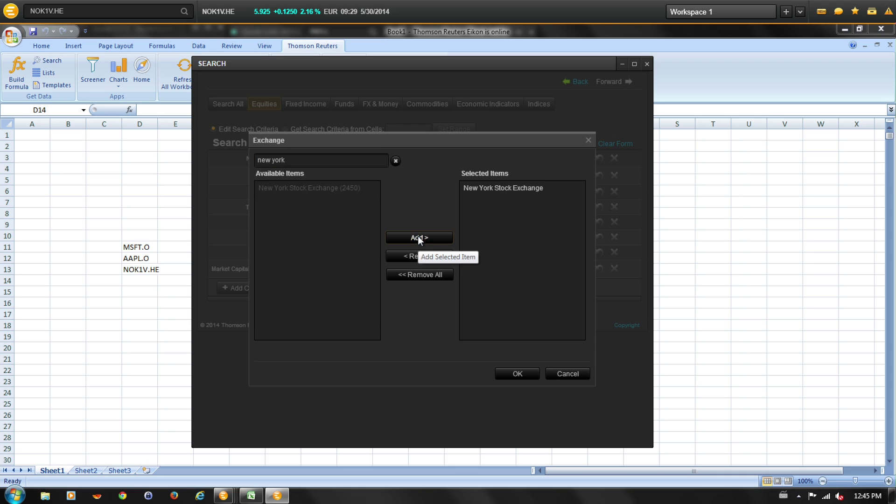
left_click(516, 376)
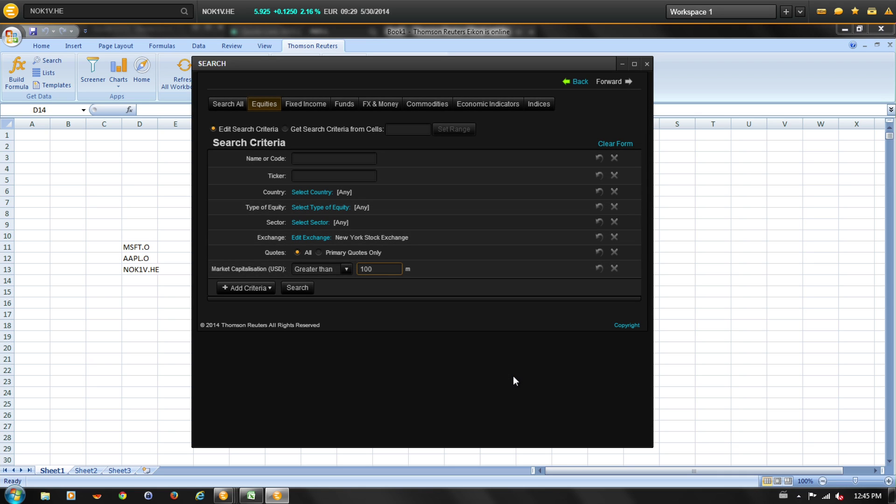
- Run the equity search and send the first four results BML_ph.N, V.N, BAC.N, XOM.N into D14:D17
left_click(299, 288)
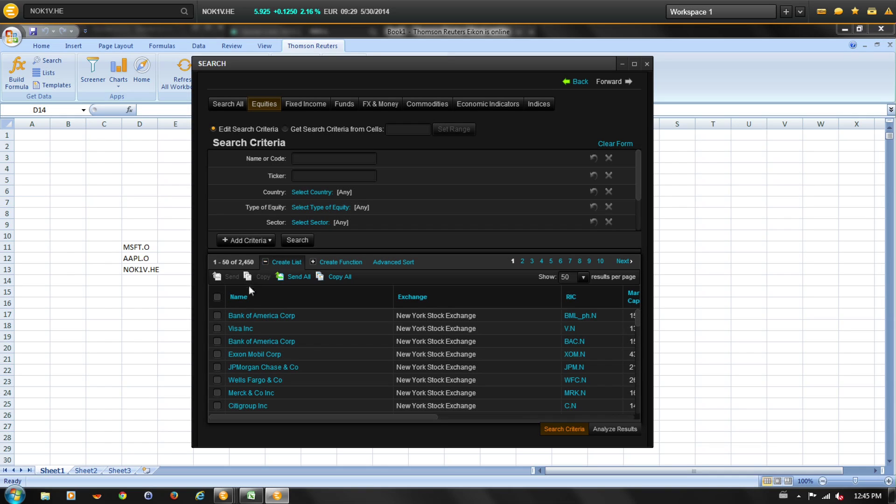
left_click(215, 314)
left_click(216, 327)
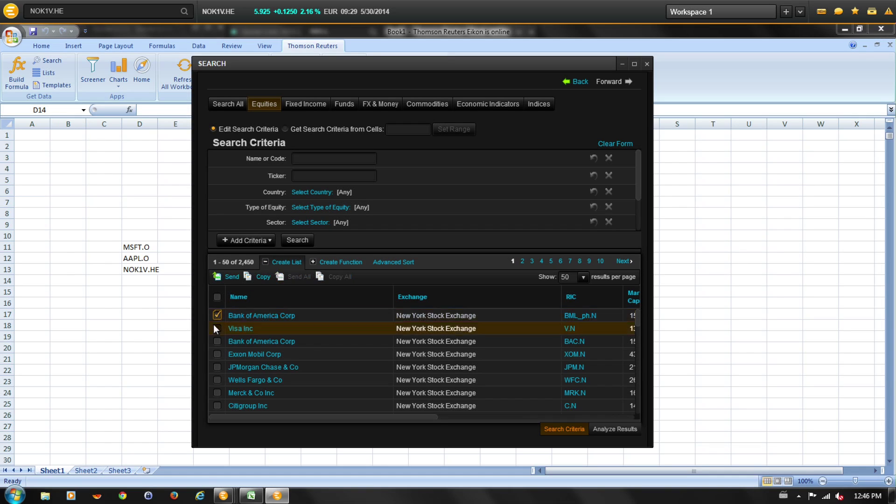
left_click(217, 341)
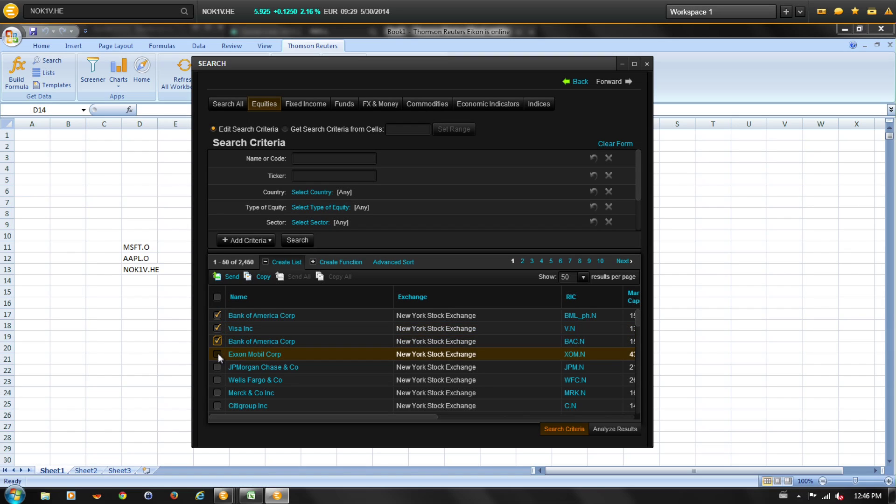
left_click(217, 354)
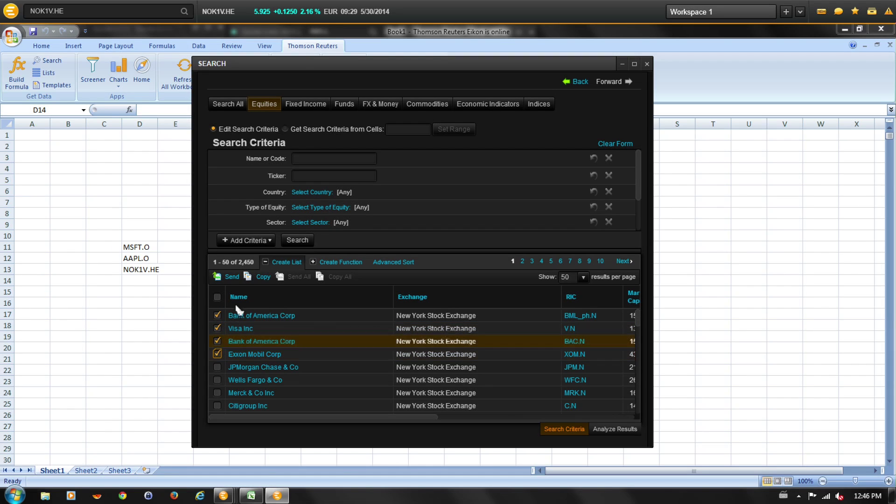
left_click(232, 277)
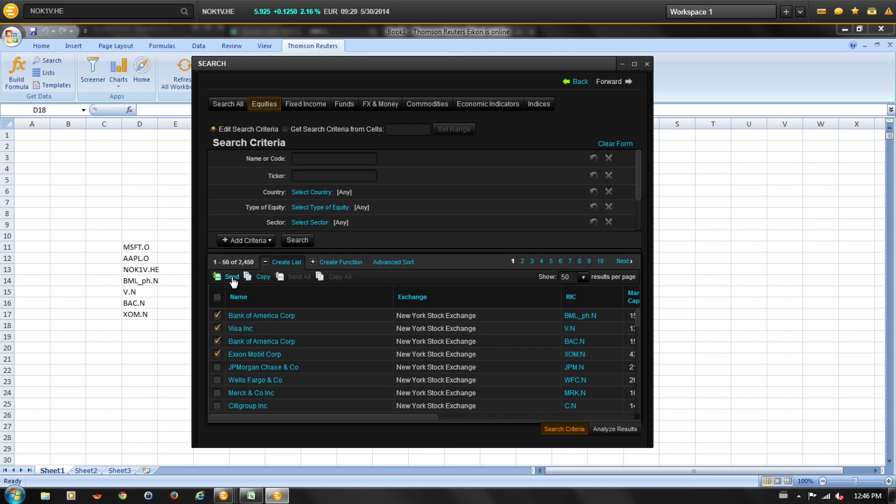
- Untick the chosen results, select cell D9, and remove the Type of Equity criterion
left_click(354, 267)
left_click(294, 276)
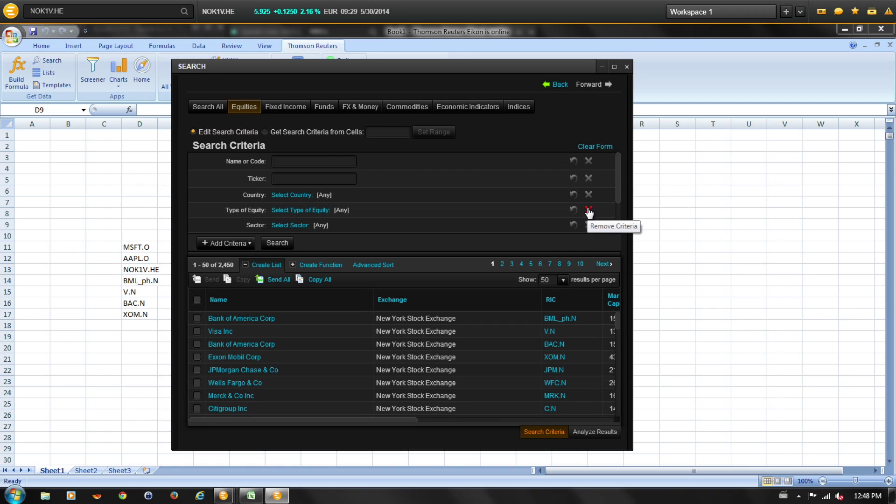
left_click(589, 212)
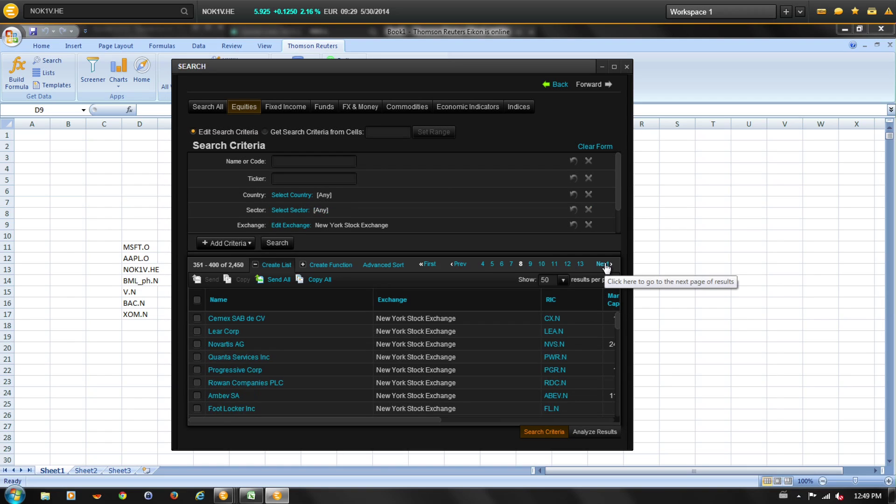